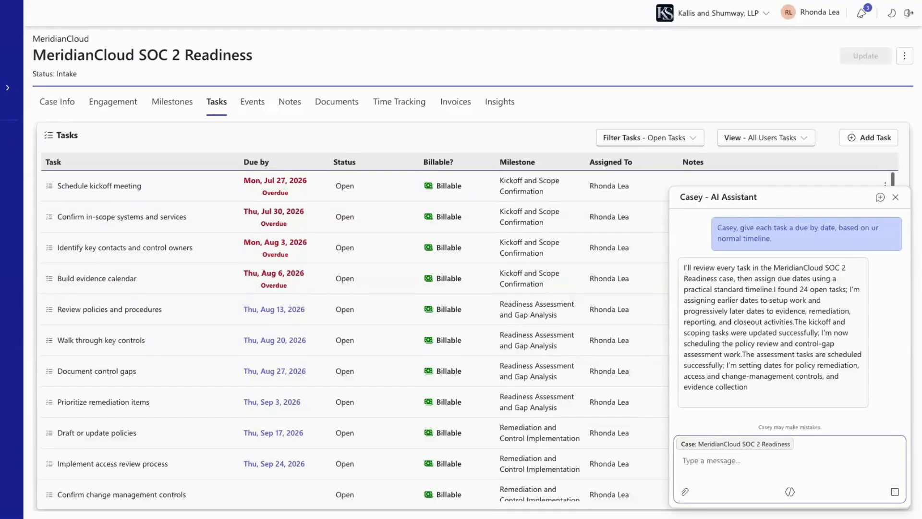
Scroll down the Tasks table to check due dates on all 24 SOC 2 tasks through Mar 4, 2027
{"action": "scroll", "coordinate": [358, 345], "scroll_direction": "down", "scroll_amount": 3}
{"action": "scroll", "coordinate": [358, 345], "scroll_direction": "down", "scroll_amount": 2}
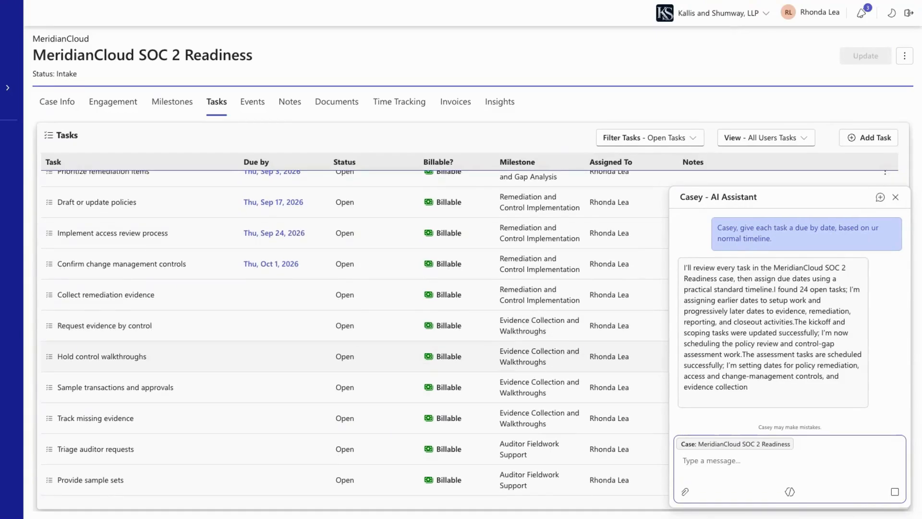
{"action": "scroll", "coordinate": [358, 350], "scroll_direction": "down", "scroll_amount": 1}
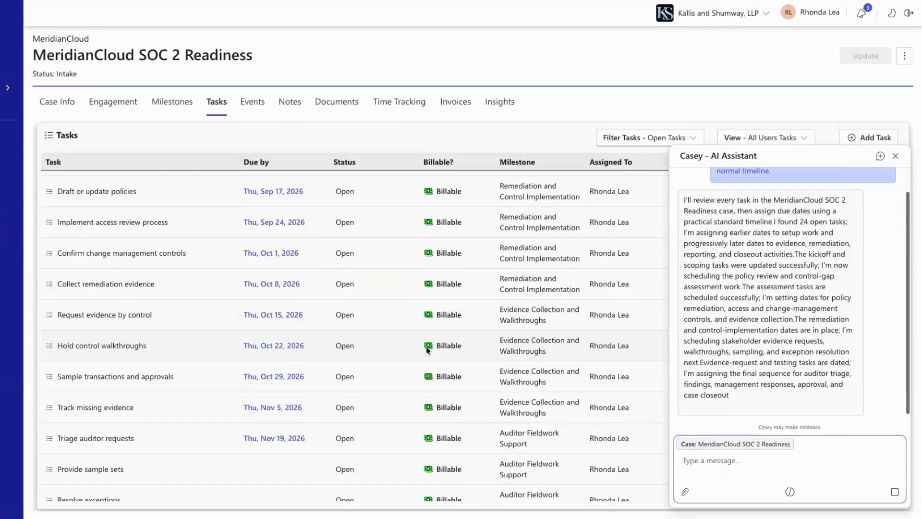
{"action": "scroll", "coordinate": [384, 322], "scroll_direction": "down", "scroll_amount": 3}
{"action": "scroll", "coordinate": [390, 331], "scroll_direction": "down", "scroll_amount": 2}
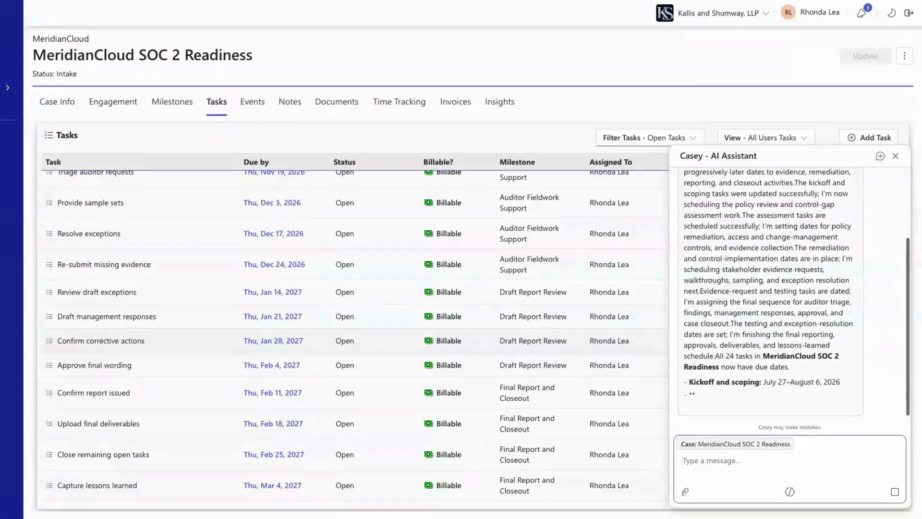
Ask Casey 'Are there any follow-up tasks missing?'
{"action": "type", "text": "Are "}
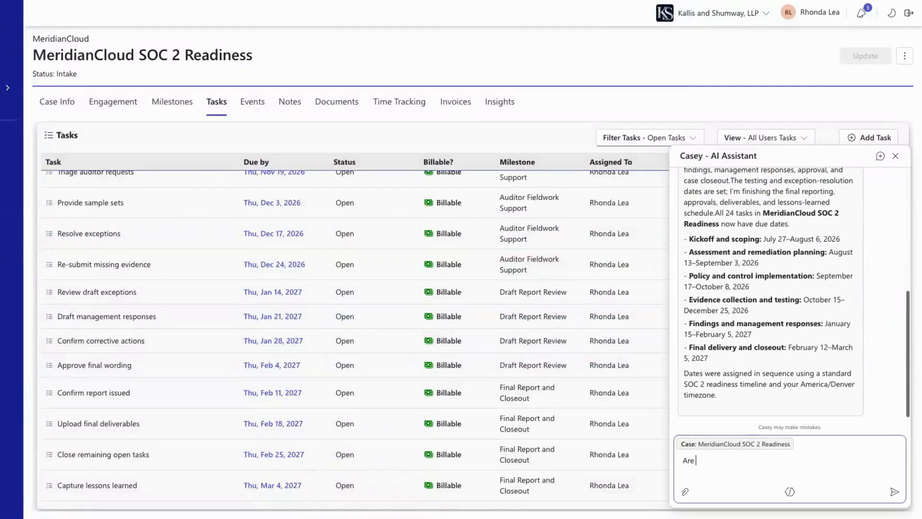
{"action": "type", "text": "there any follow-up tasks missing?"}
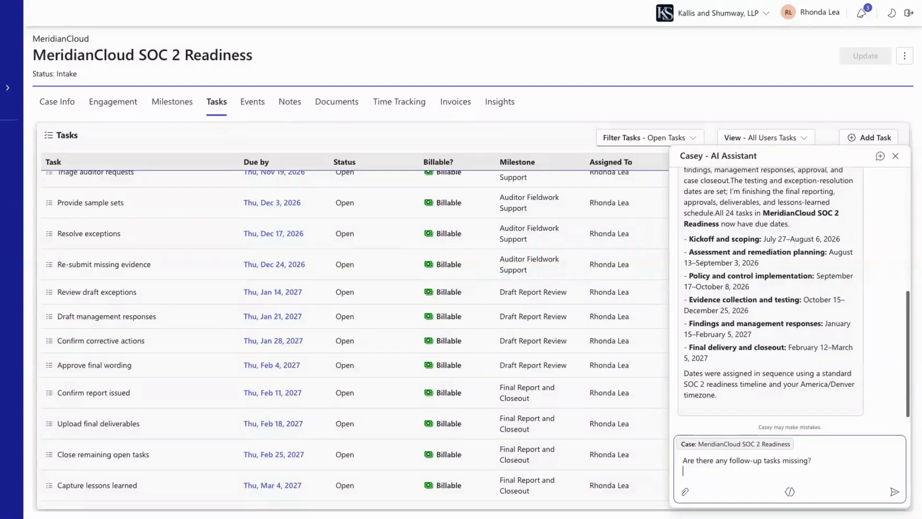
{"action": "key", "text": "Return"}
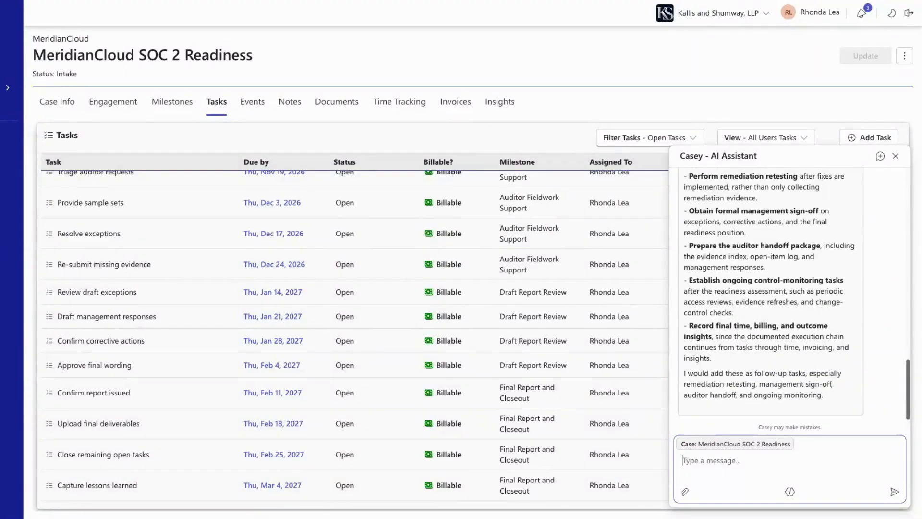
Reply 'Please add them' so Casey adds the suggested follow-up tasks
{"action": "type", "text": "Please add them"}
{"action": "key", "text": "Return"}
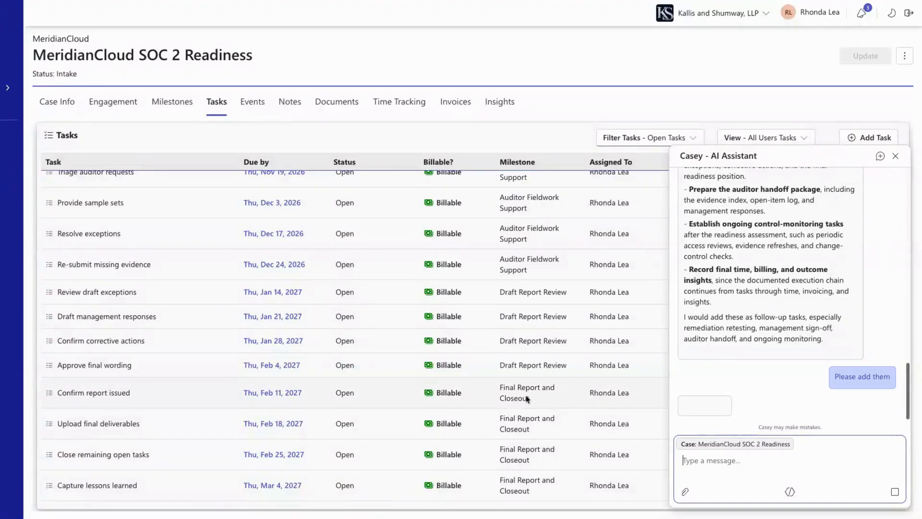
{"action": "scroll", "coordinate": [407, 385], "scroll_direction": "up", "scroll_amount": 1}
{"action": "scroll", "coordinate": [406, 385], "scroll_direction": "up", "scroll_amount": 3}
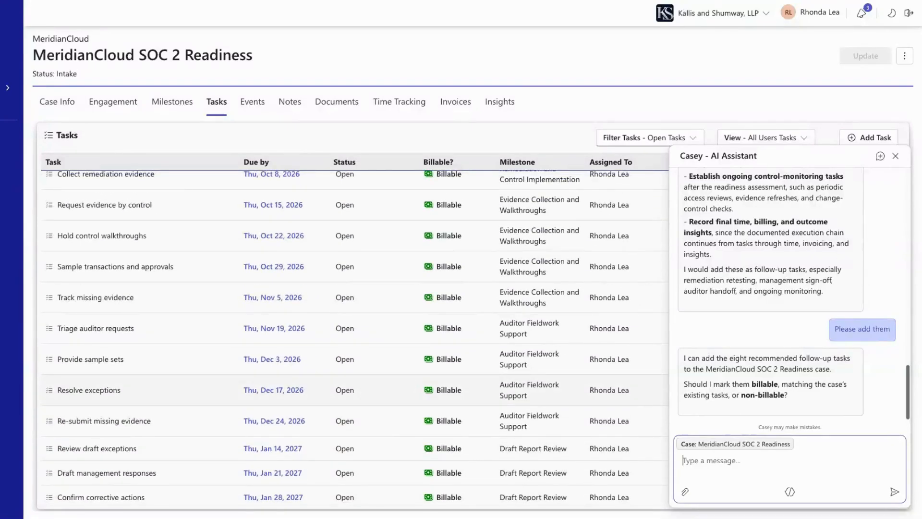
Answer 'billable' so the eight new follow-up tasks are created as billable
{"action": "type", "text": "billable"}
{"action": "key", "text": "Return"}
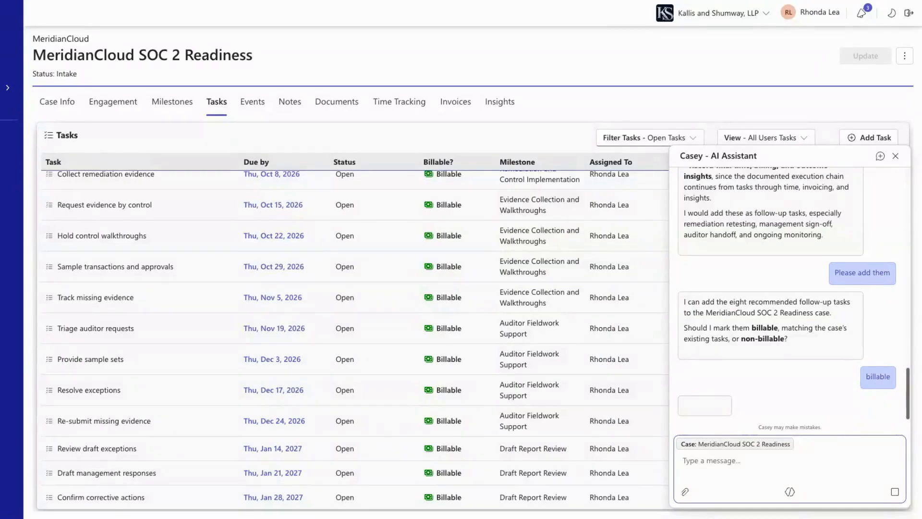
{"action": "scroll", "coordinate": [573, 382], "scroll_direction": "up", "scroll_amount": 2}
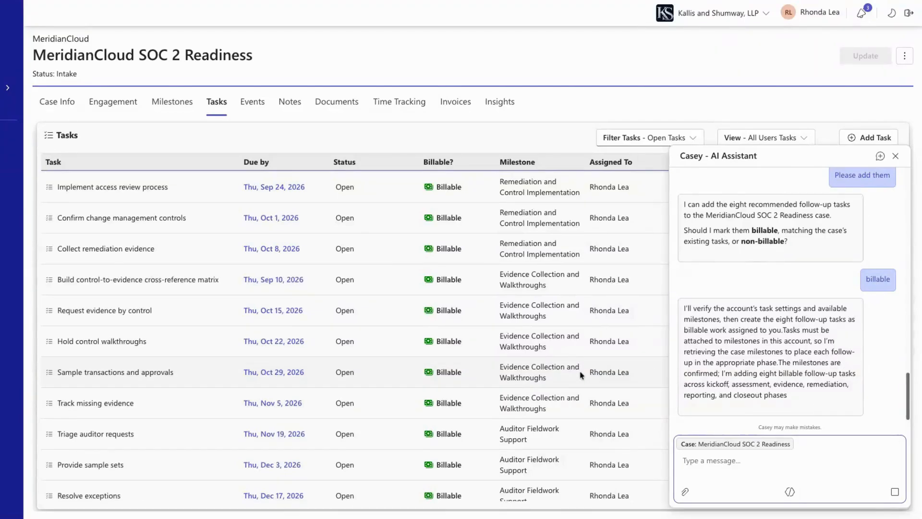
{"action": "scroll", "coordinate": [581, 374], "scroll_direction": "up", "scroll_amount": 3}
{"action": "scroll", "coordinate": [581, 374], "scroll_direction": "up", "scroll_amount": 4}
{"action": "scroll", "coordinate": [581, 374], "scroll_direction": "down", "scroll_amount": 13}
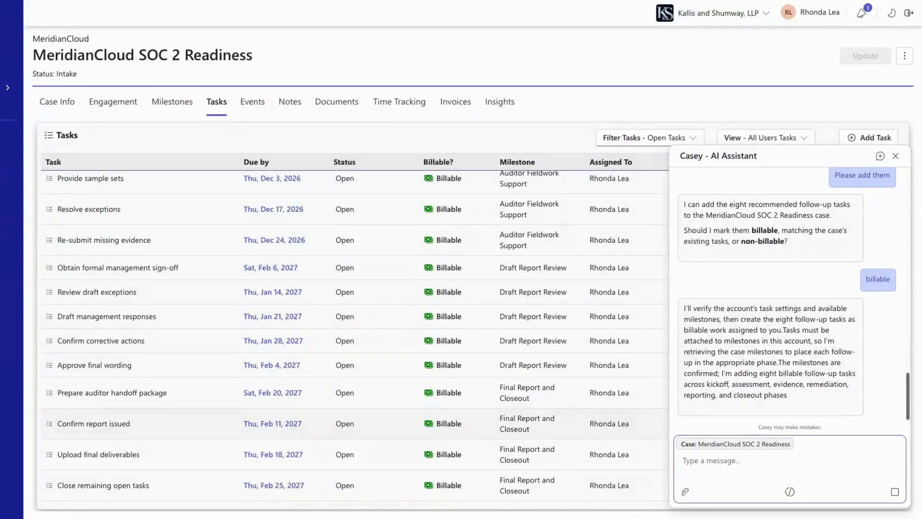
{"action": "scroll", "coordinate": [581, 423], "scroll_direction": "down", "scroll_amount": 2}
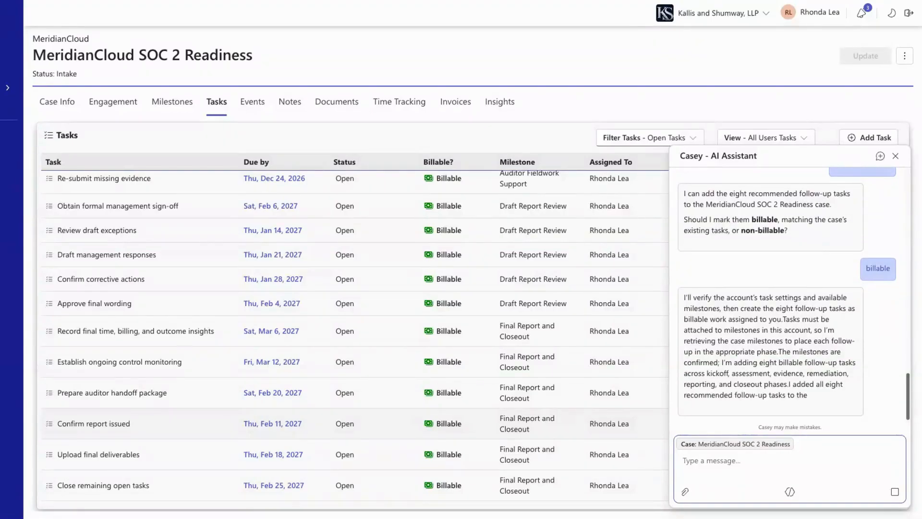
Ask Casey to assign all evidence-related tasks to the chosen colleague, reassigning 15 tasks
{"action": "type", "text": "P"}
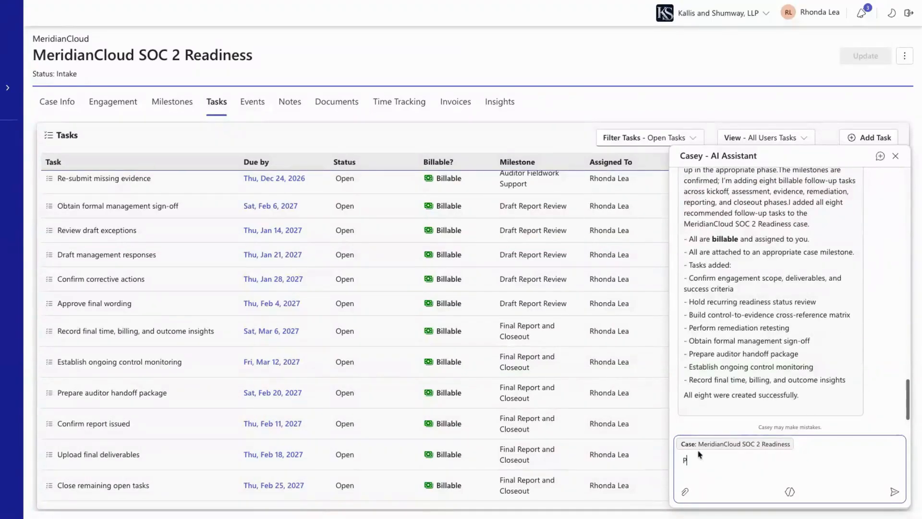
{"action": "type", "text": "lease assign all evidence related task"}
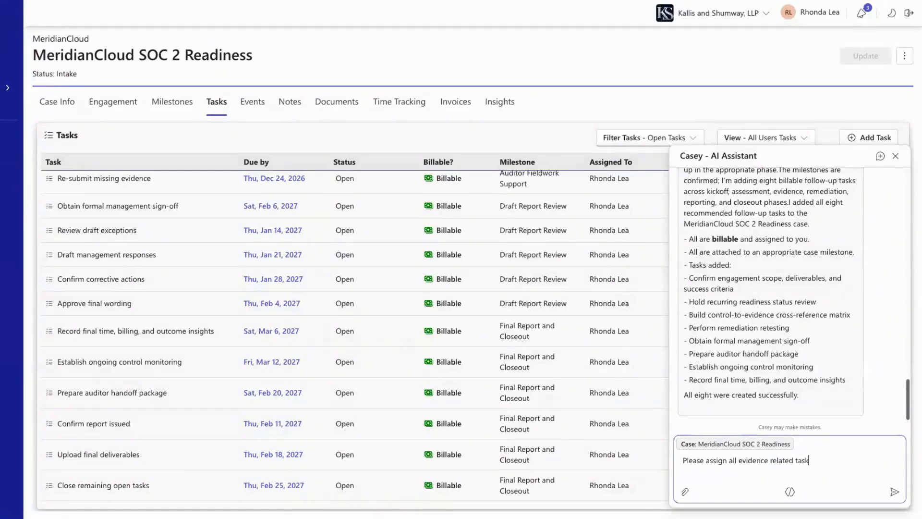
{"action": "key", "text": "Return"}
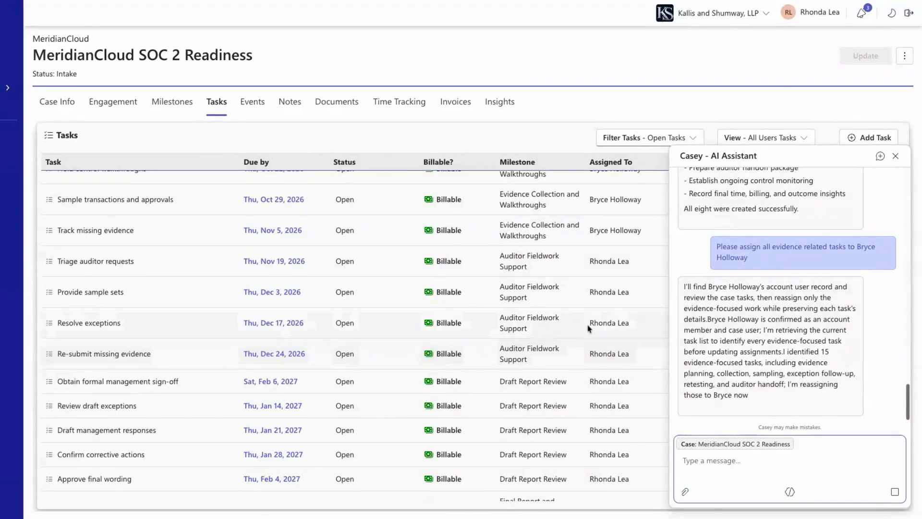
{"action": "scroll", "coordinate": [495, 339], "scroll_direction": "up", "scroll_amount": 3}
{"action": "scroll", "coordinate": [495, 339], "scroll_direction": "up", "scroll_amount": 5}
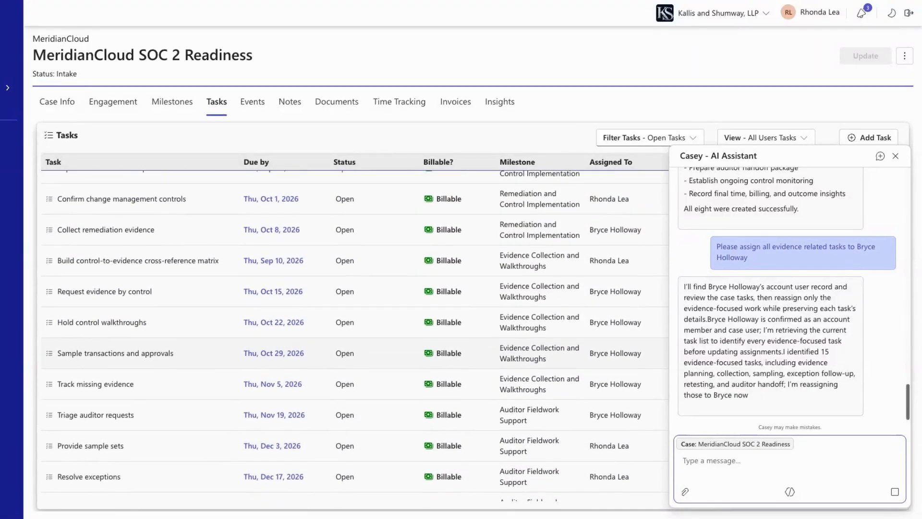
{"action": "scroll", "coordinate": [355, 336], "scroll_direction": "down", "scroll_amount": 10}
{"action": "scroll", "coordinate": [355, 336], "scroll_direction": "down", "scroll_amount": 1}
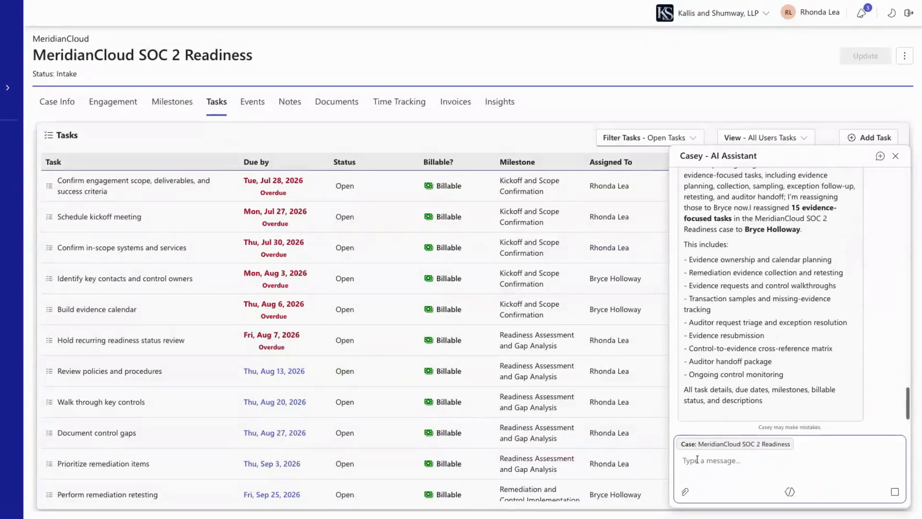
Send 'Create a recovery plan to get this case back on schedule.' and review the plan through its critical-path sequence
{"action": "type", "text": "Create a recovery plan to get this case back on schedu"}
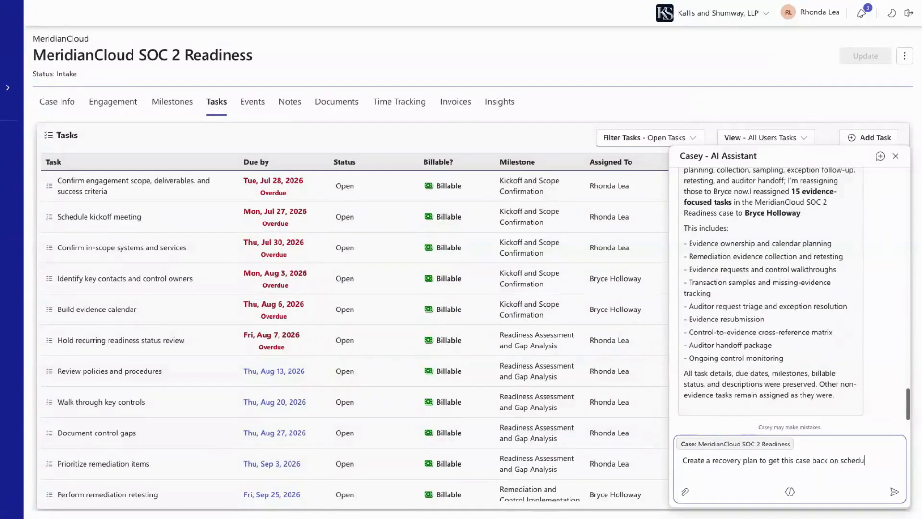
{"action": "type", "text": "le."}
{"action": "key", "text": "Return"}
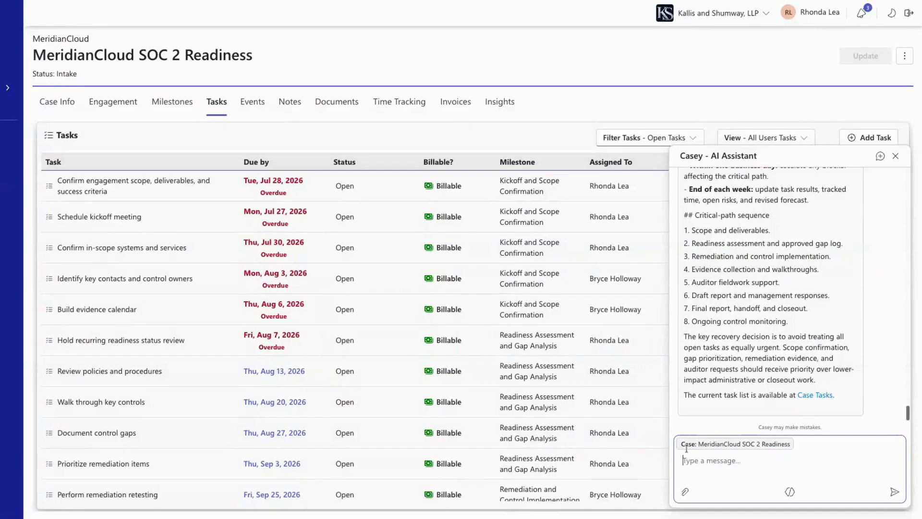
{"action": "scroll", "coordinate": [797, 370], "scroll_direction": "up", "scroll_amount": 17}
{"action": "scroll", "coordinate": [770, 294], "scroll_direction": "up", "scroll_amount": 20}
{"action": "scroll", "coordinate": [770, 295], "scroll_direction": "down", "scroll_amount": 5}
{"action": "scroll", "coordinate": [770, 295], "scroll_direction": "down", "scroll_amount": 4}
{"action": "scroll", "coordinate": [770, 295], "scroll_direction": "down", "scroll_amount": 6}
{"action": "scroll", "coordinate": [770, 294], "scroll_direction": "down", "scroll_amount": 5}
{"action": "scroll", "coordinate": [770, 295], "scroll_direction": "down", "scroll_amount": 6}
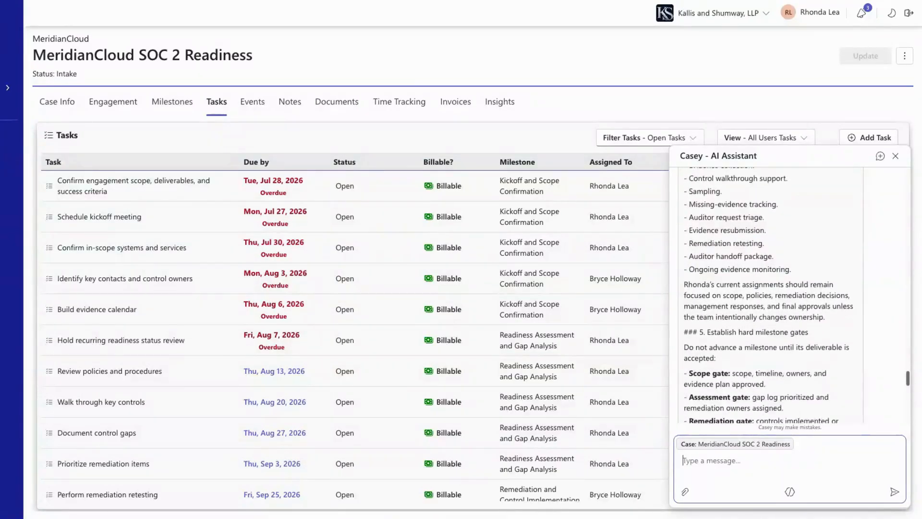
{"action": "scroll", "coordinate": [770, 295], "scroll_direction": "down", "scroll_amount": 5}
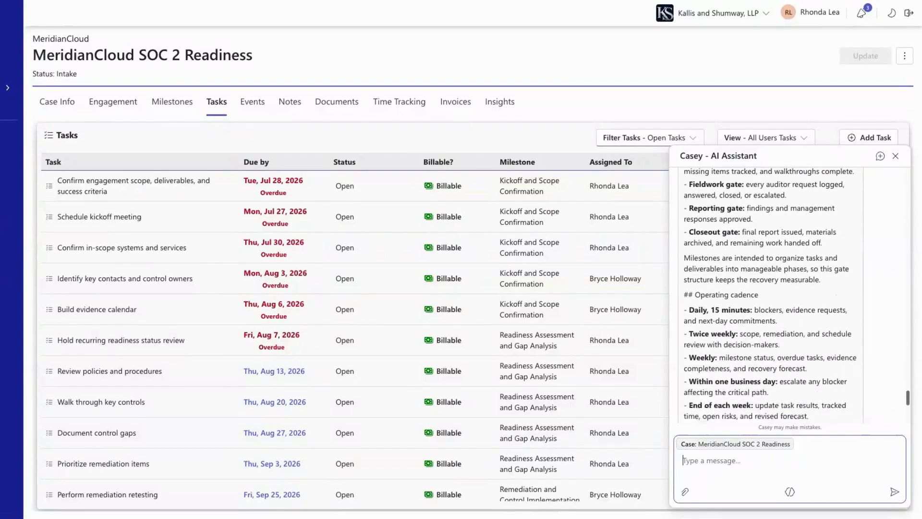
{"action": "scroll", "coordinate": [770, 295], "scroll_direction": "down", "scroll_amount": 2}
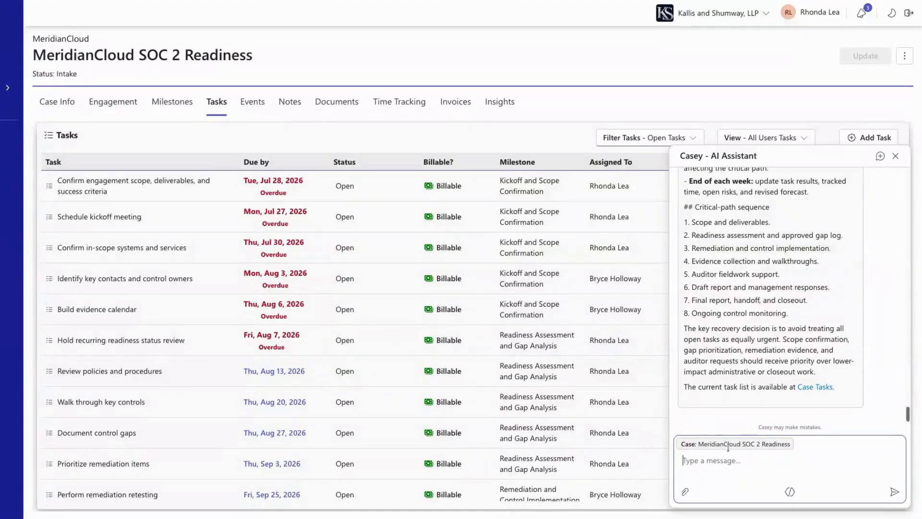
Ask Casey 'What are our immediate next steps?'
{"action": "type", "text": "What are our immediate next steps?"}
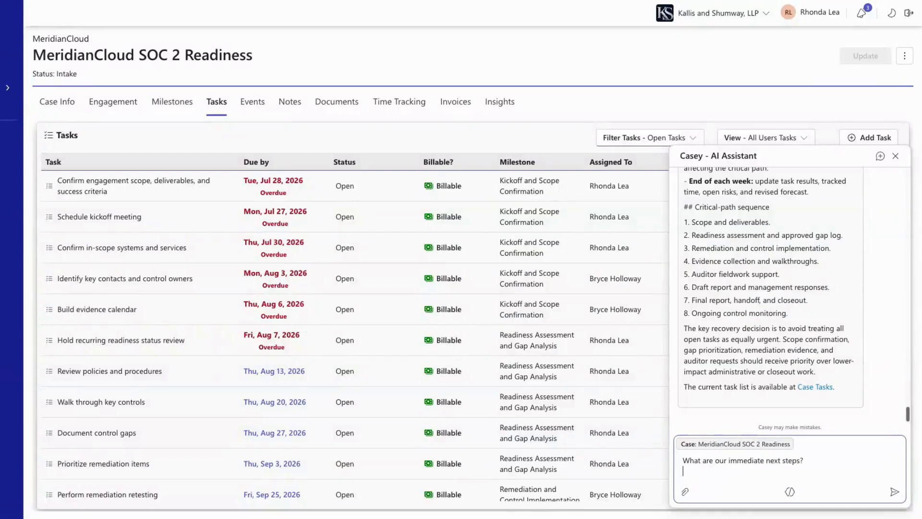
{"action": "key", "text": "Return"}
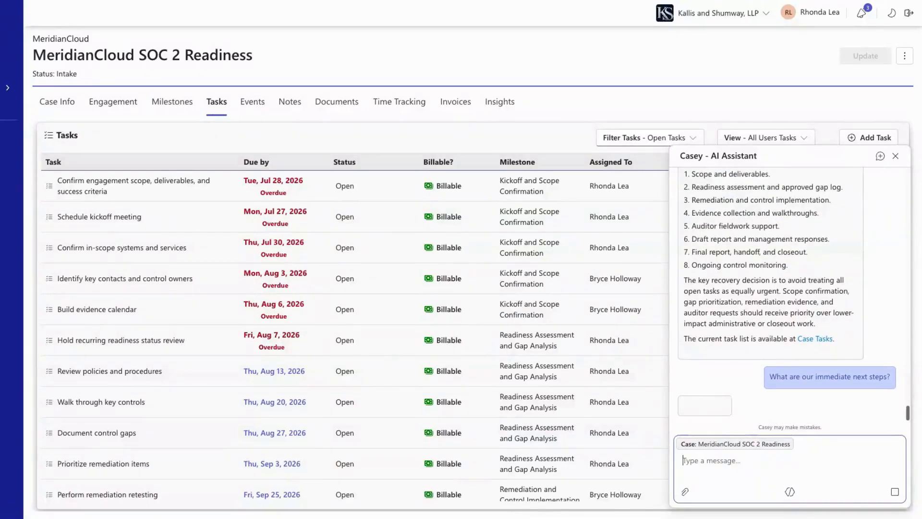